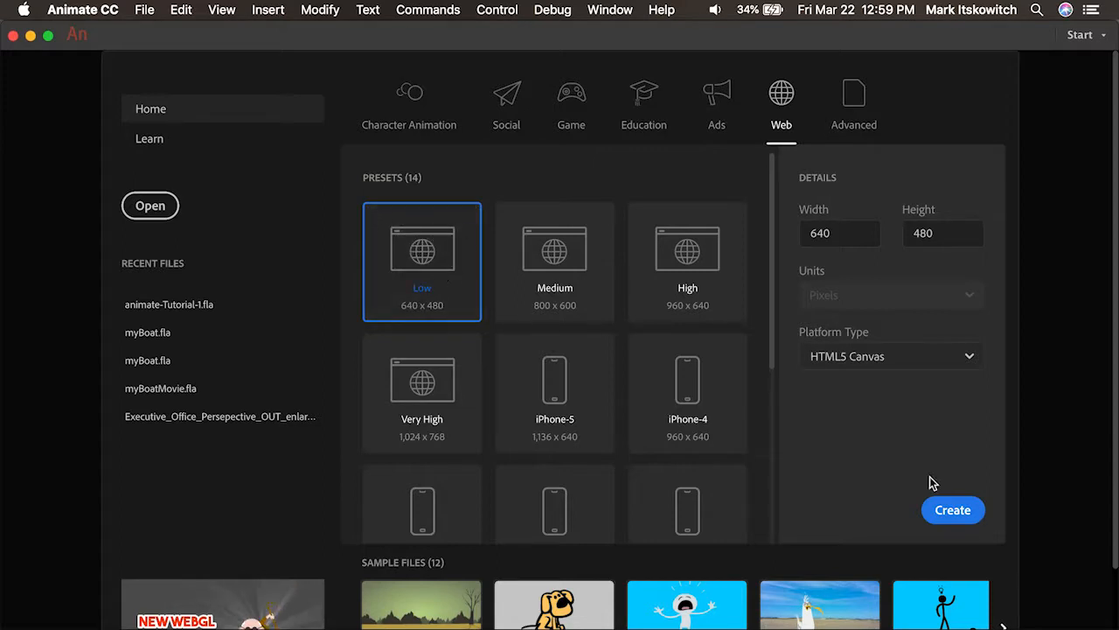
- Create a new HTML5 Canvas document from the Low 640 x 480 web preset
left_click(951, 514)
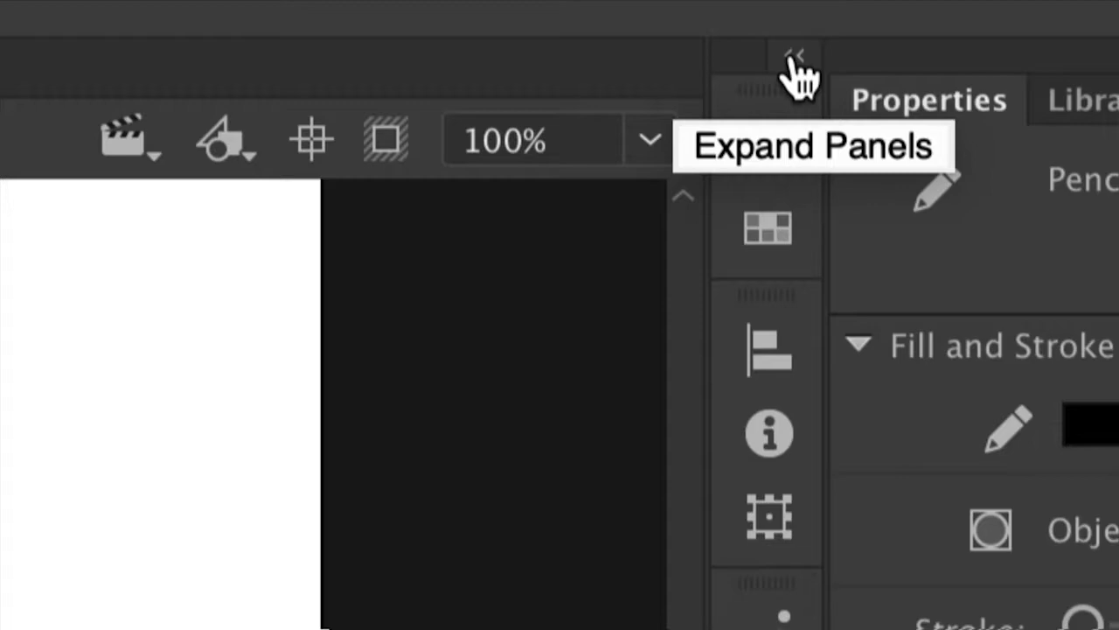
- Expand and re-collapse the icon panel dock beside Properties, and widen it to show the panel names
left_click(793, 56)
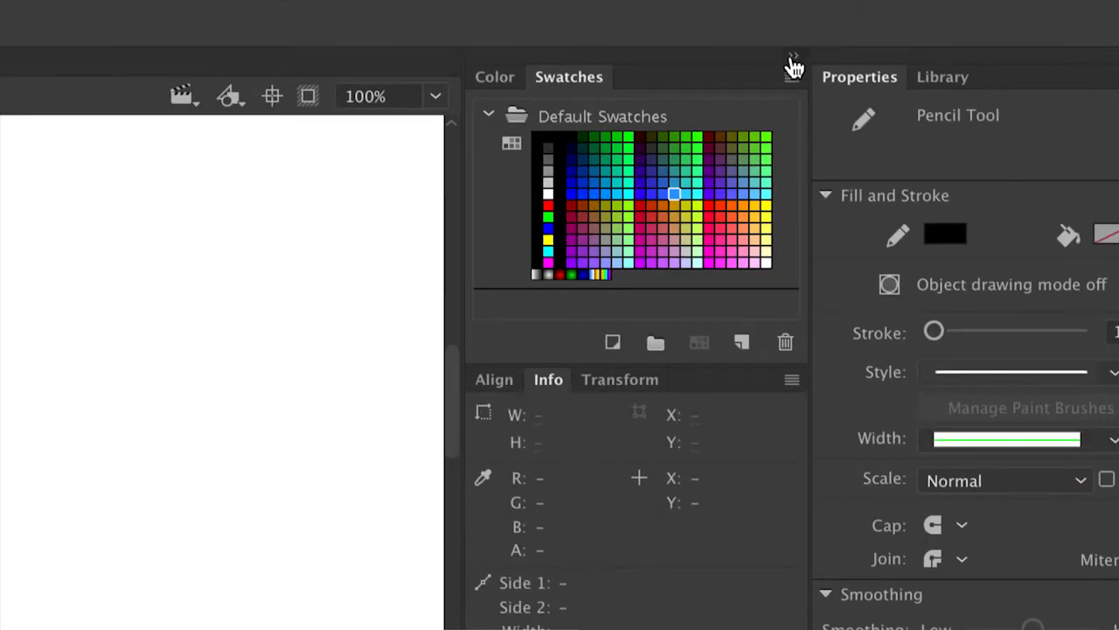
left_click(793, 58)
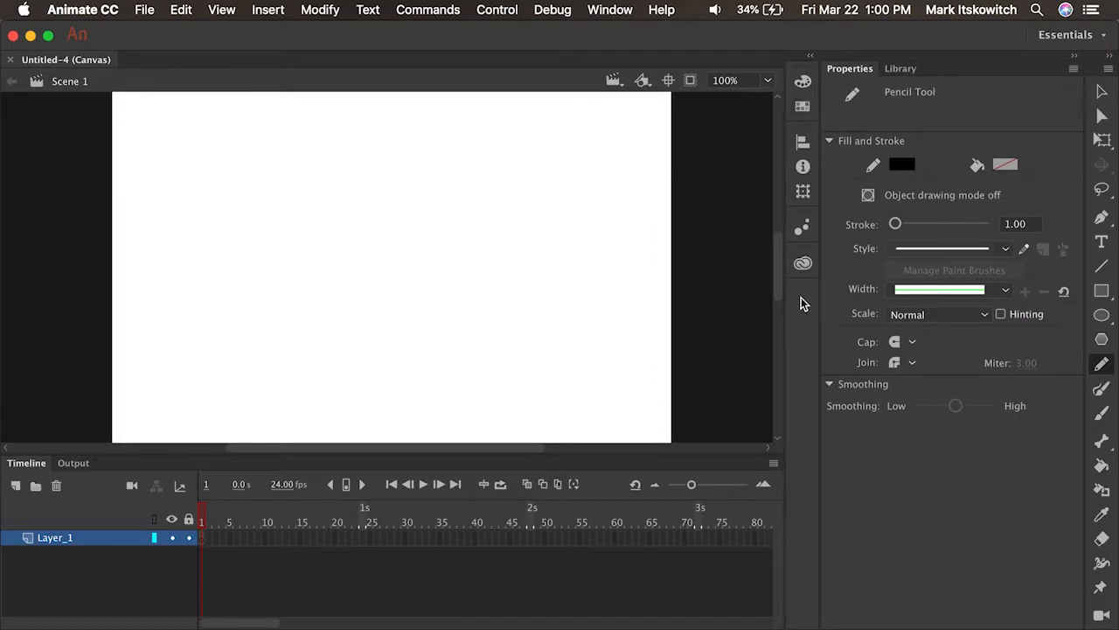
left_click_drag(788, 286, 685, 294)
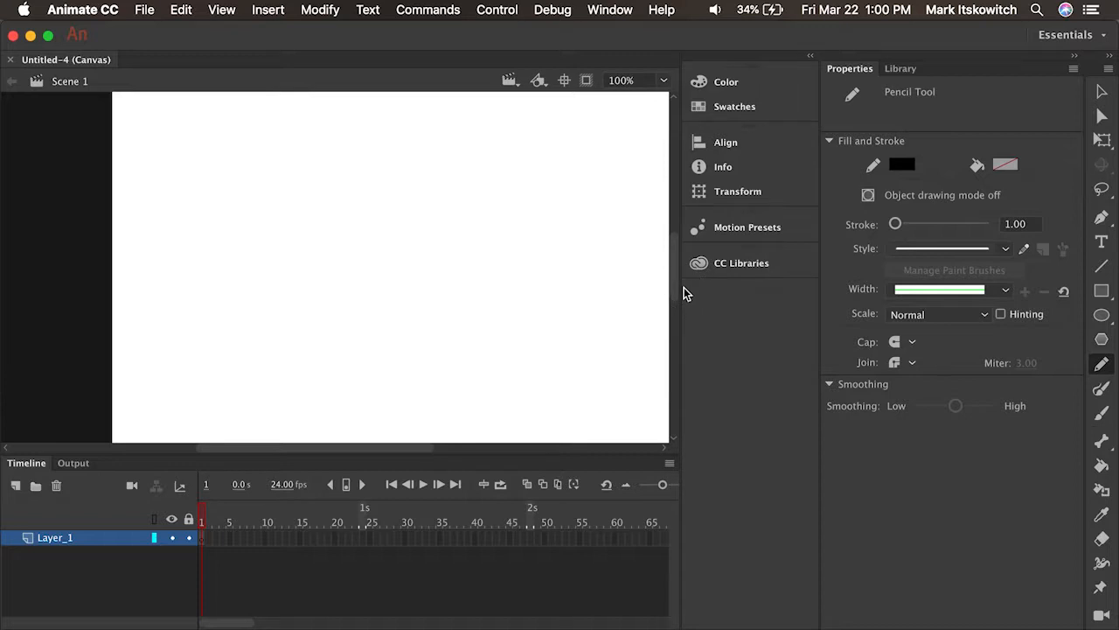
- View the Color, Swatches, Align and Info panels one after another, and collapse the opened panel
left_click(727, 84)
left_click(724, 106)
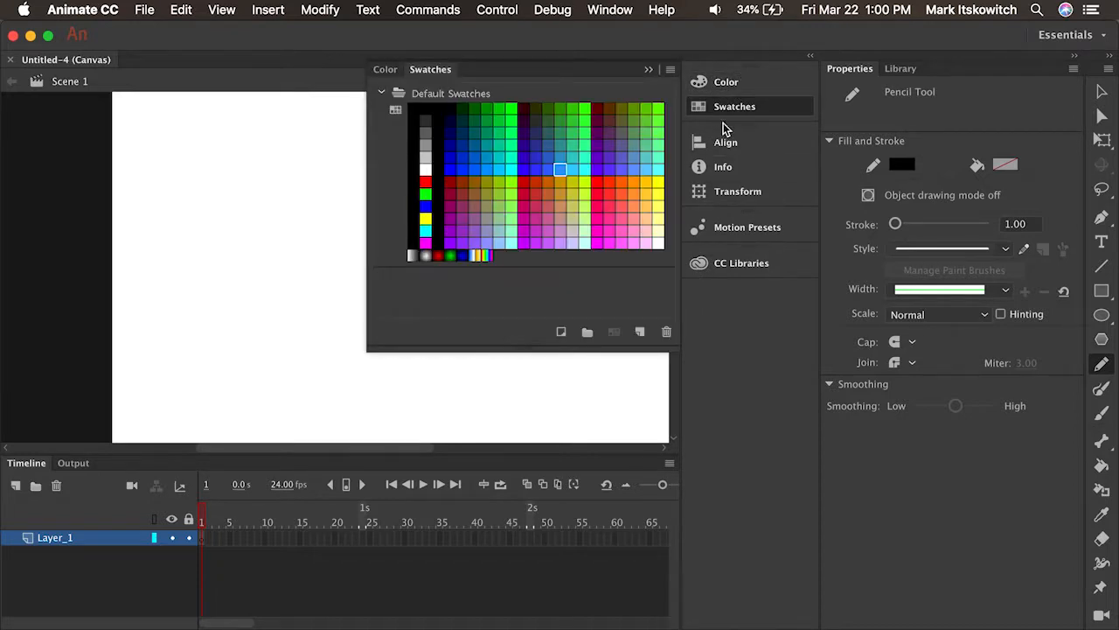
left_click(723, 140)
left_click(723, 168)
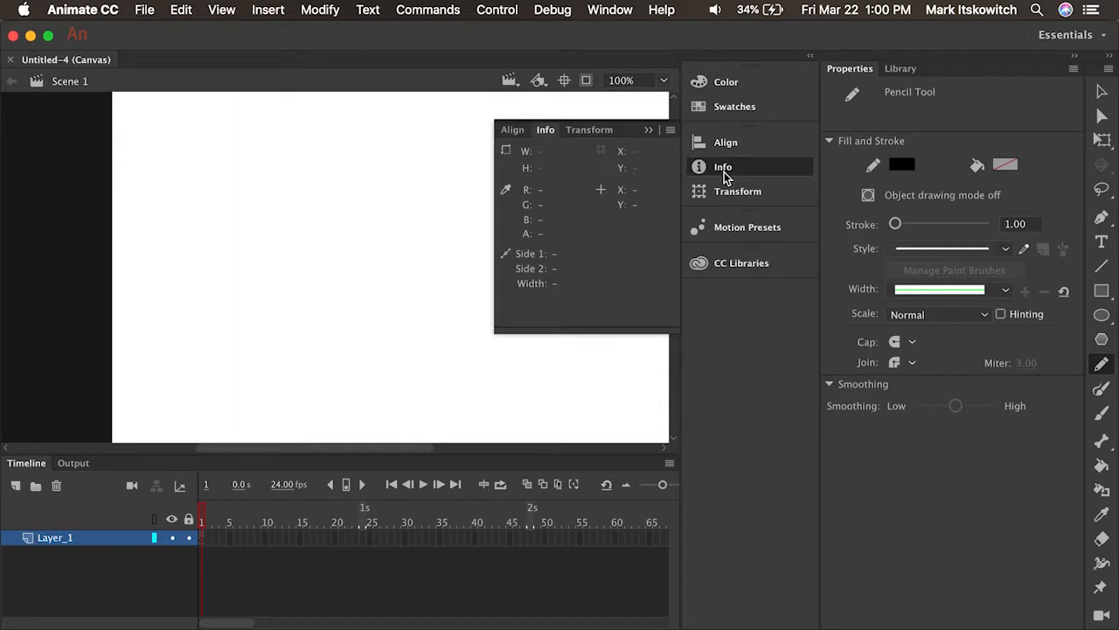
left_click(649, 131)
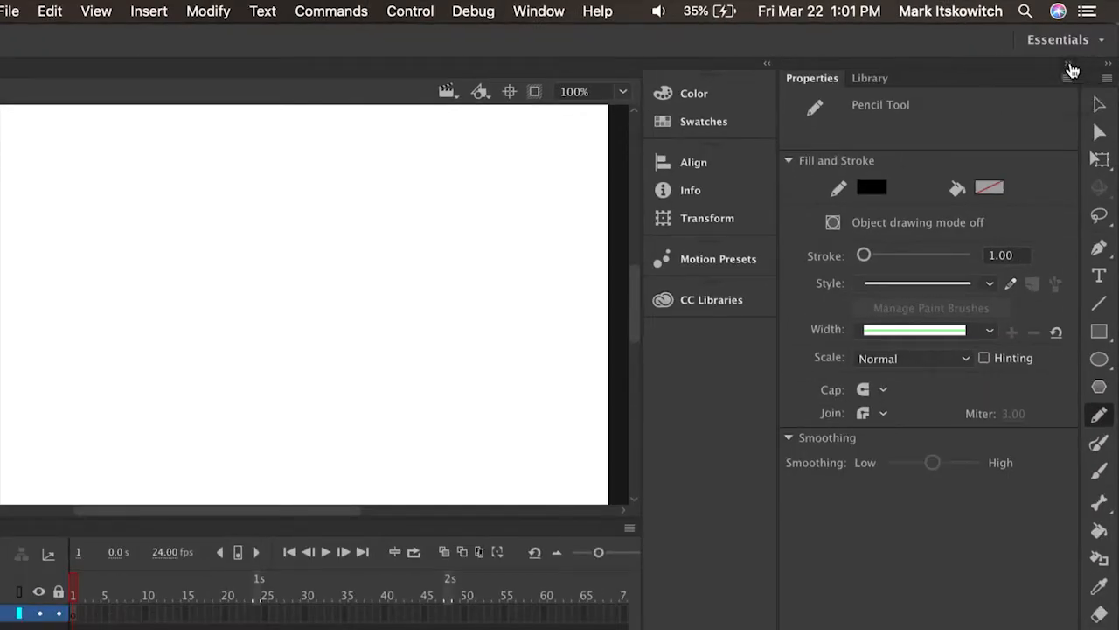
- Detach the Properties and Library panels from the dock and combine them in one floating group over the stage
left_click(1072, 70)
left_click(1072, 70)
left_click_drag(820, 82, 242, 146)
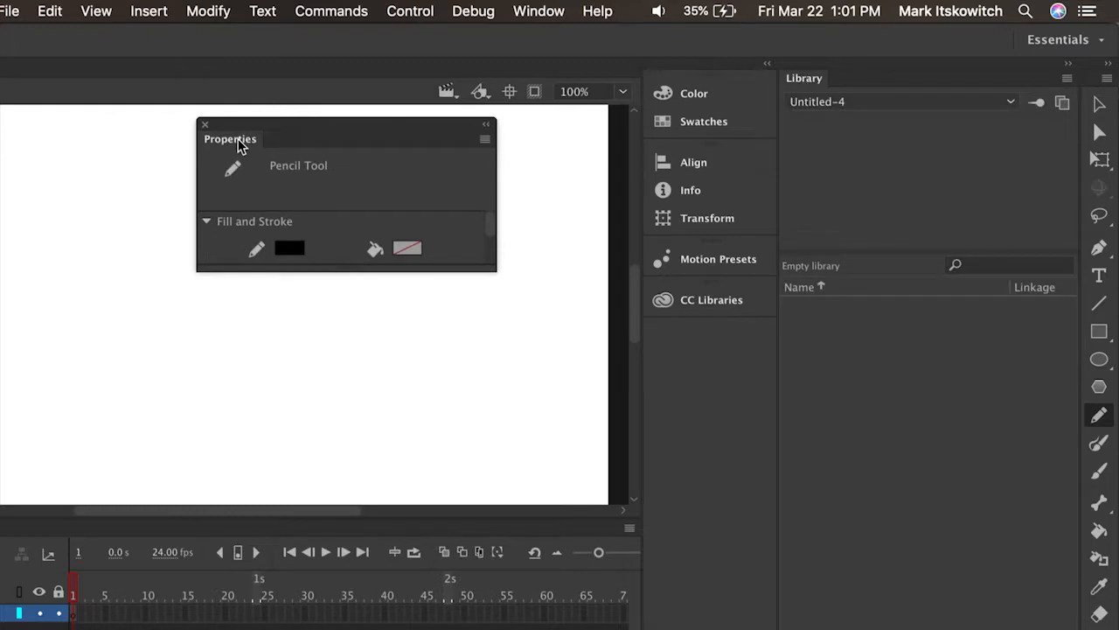
left_click_drag(822, 80, 494, 183)
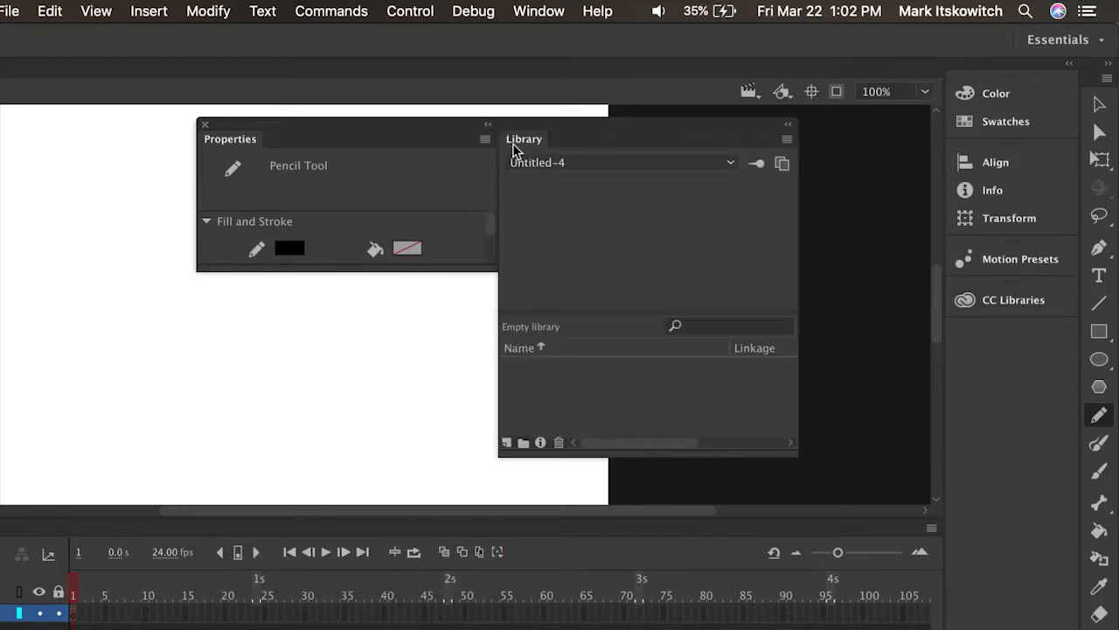
left_click_drag(527, 143, 282, 149)
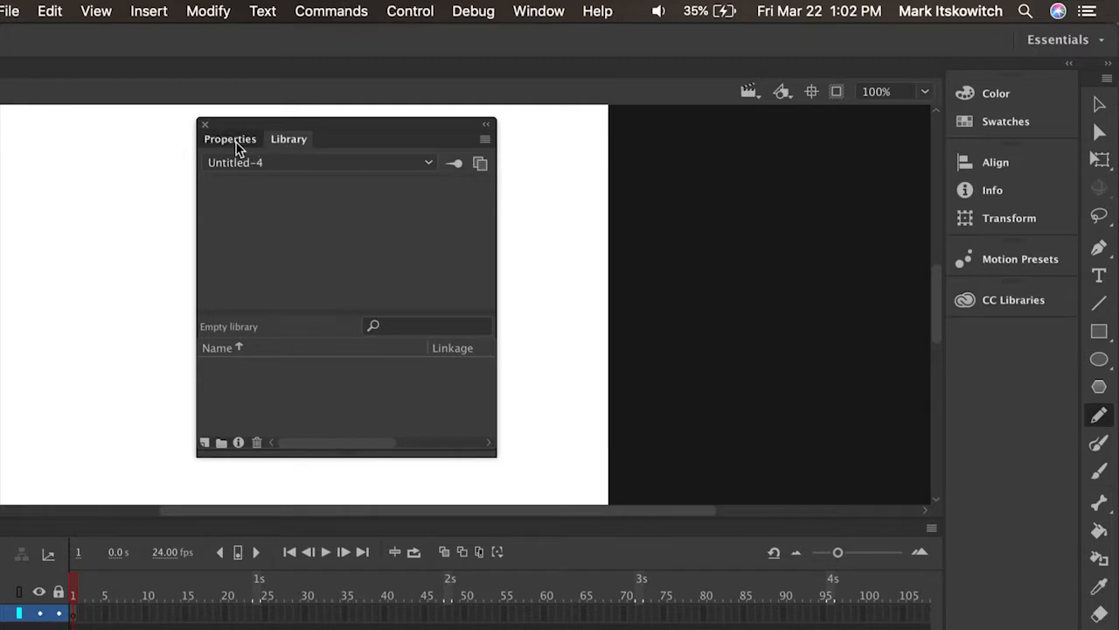
- Switch back and forth between the floating Properties and Library panels, and close their group
left_click(237, 143)
left_click(283, 142)
left_click(235, 142)
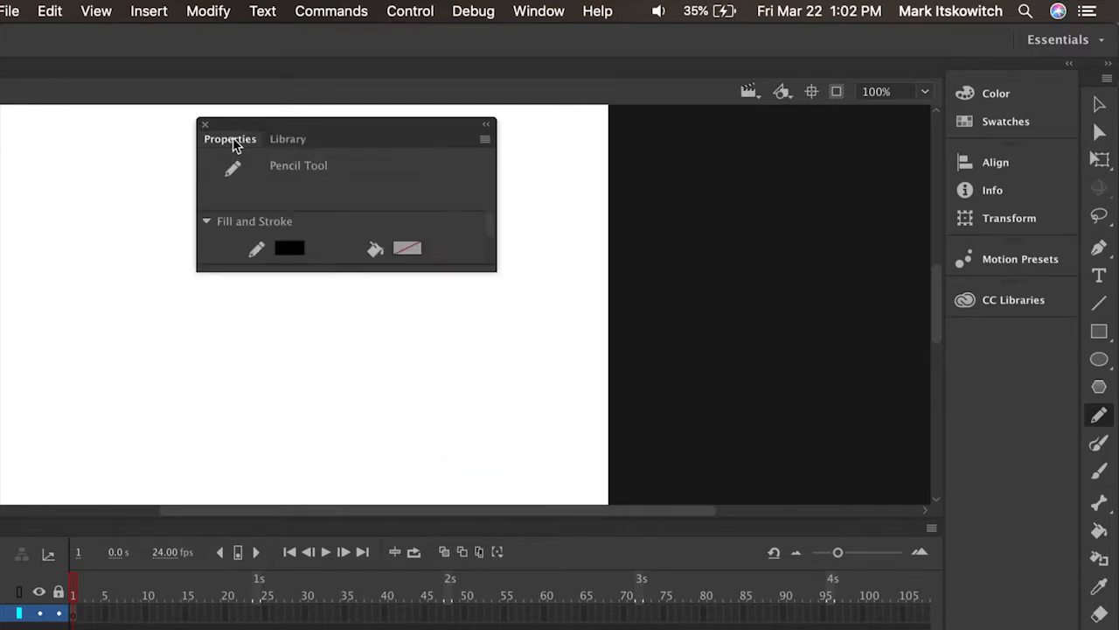
left_click(282, 141)
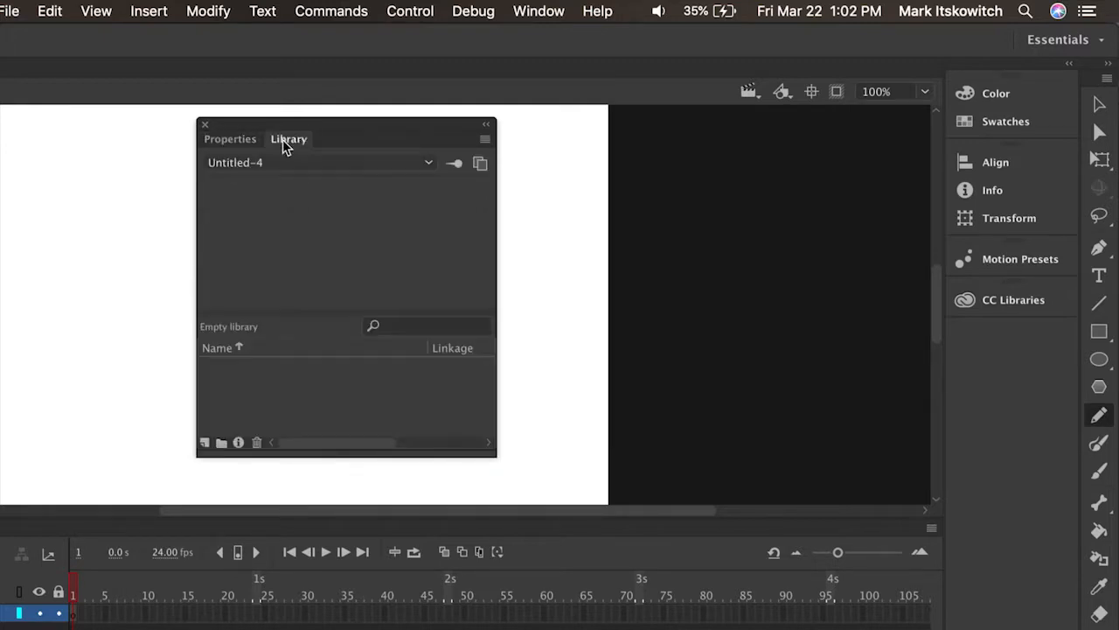
left_click(205, 126)
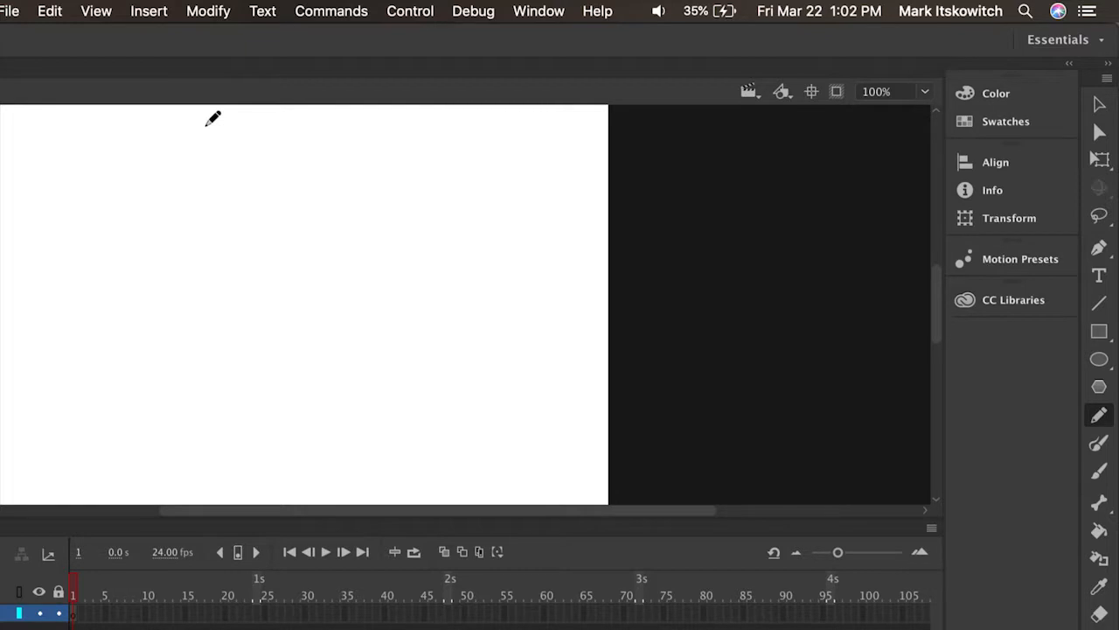
- Reset the Essentials workspace to its original layout
left_click(538, 11)
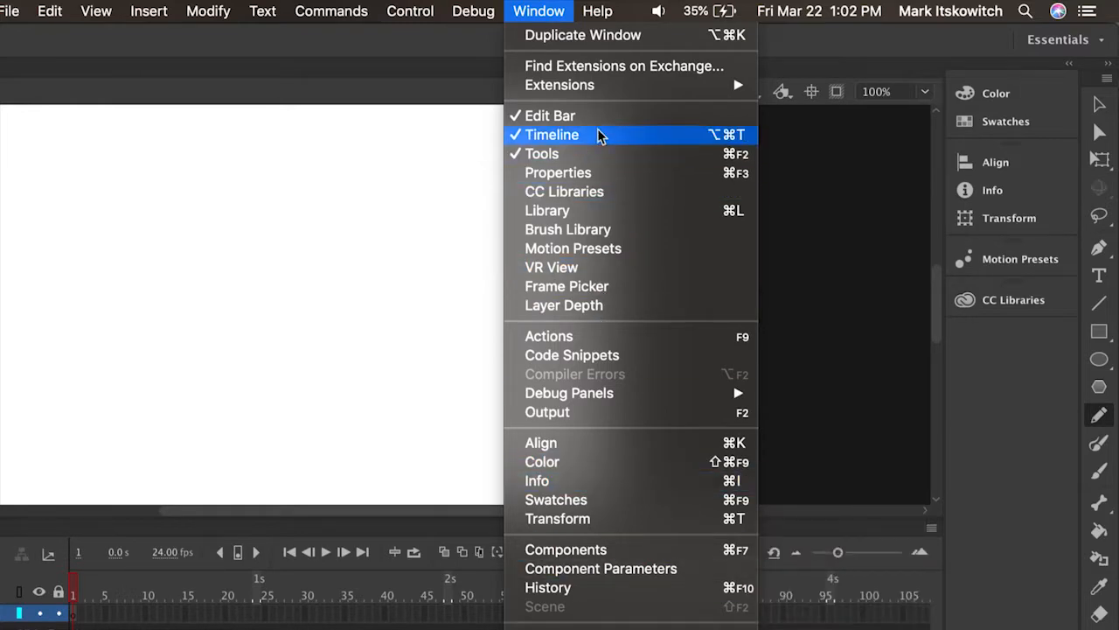
mouse_move(613, 396)
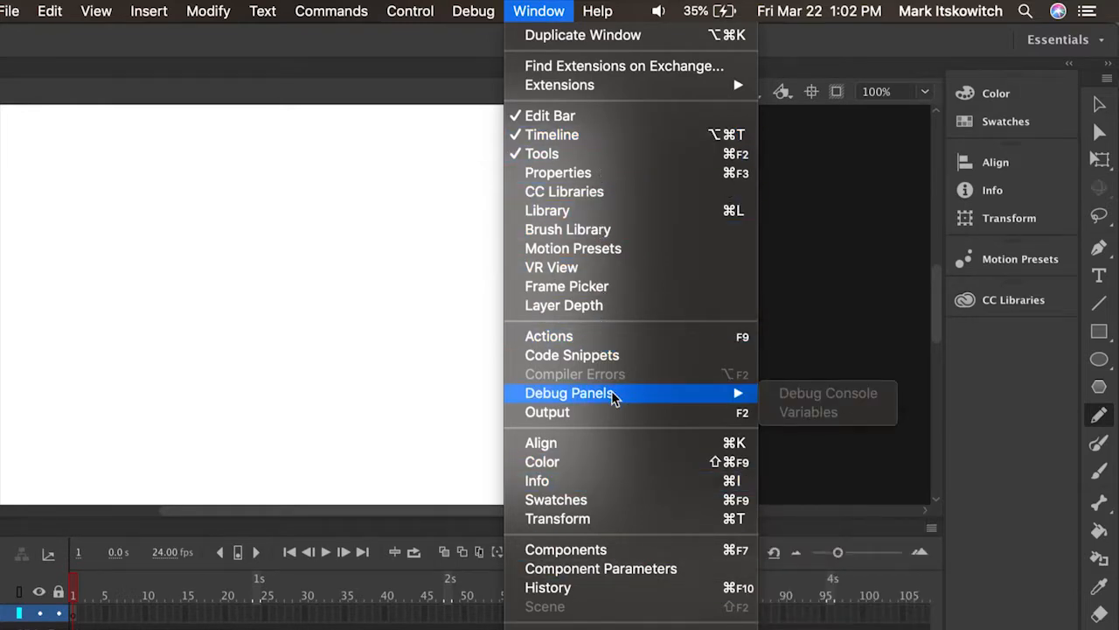
mouse_move(597, 627)
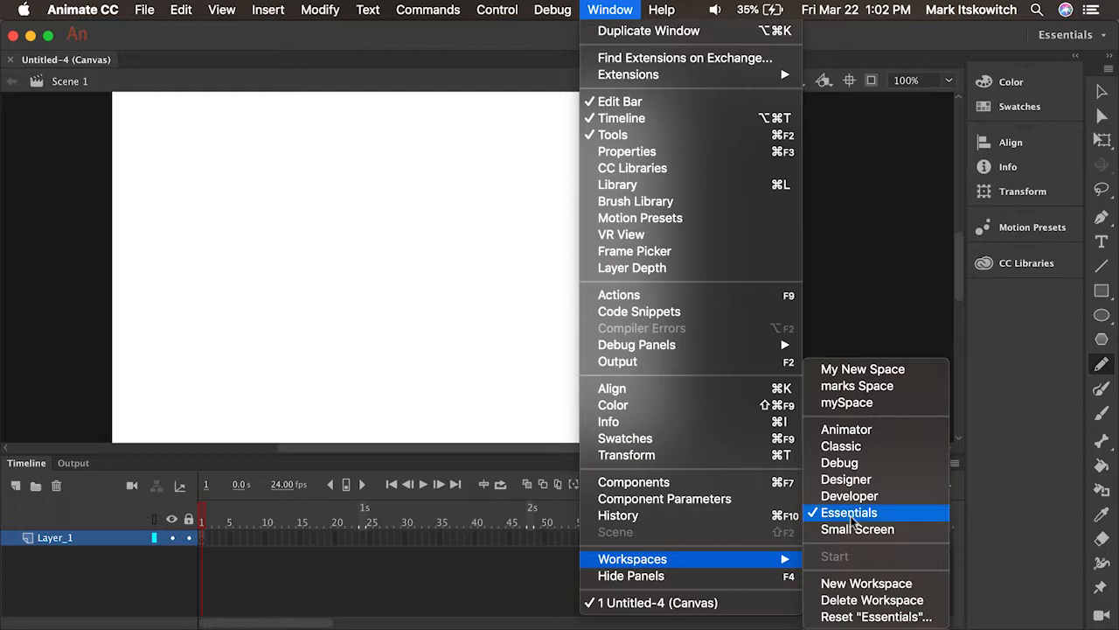
left_click(869, 616)
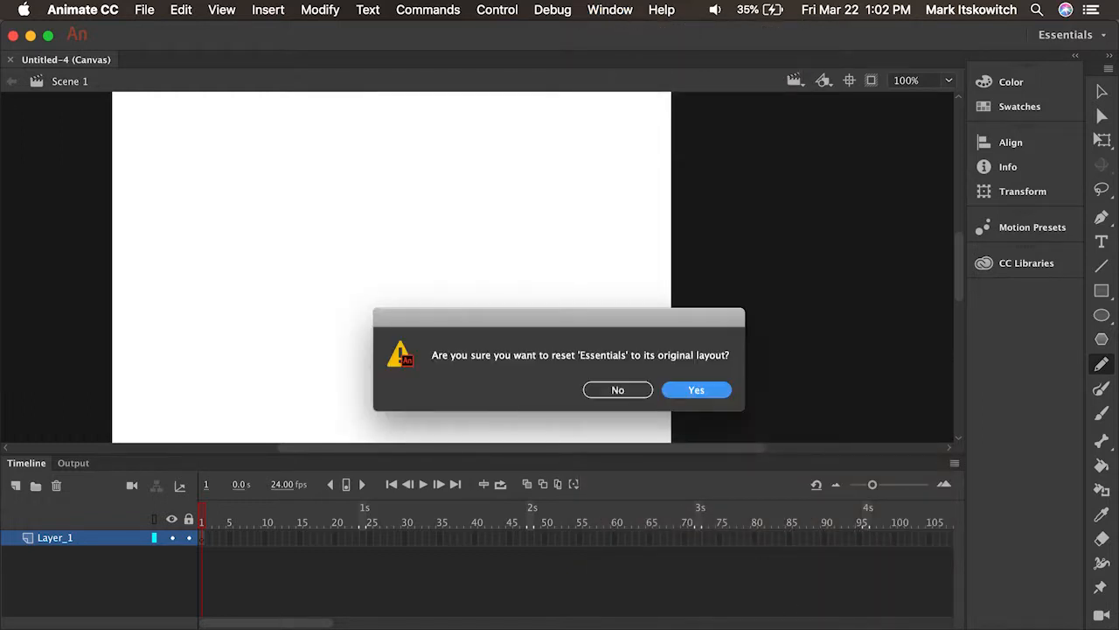
left_click(702, 391)
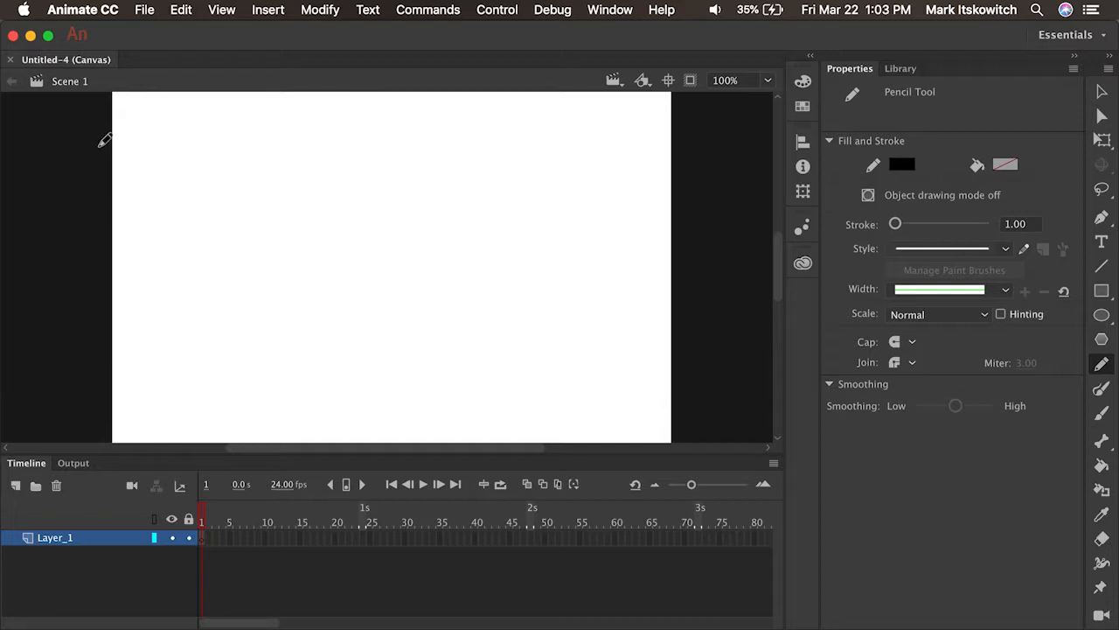
left_click(146, 12)
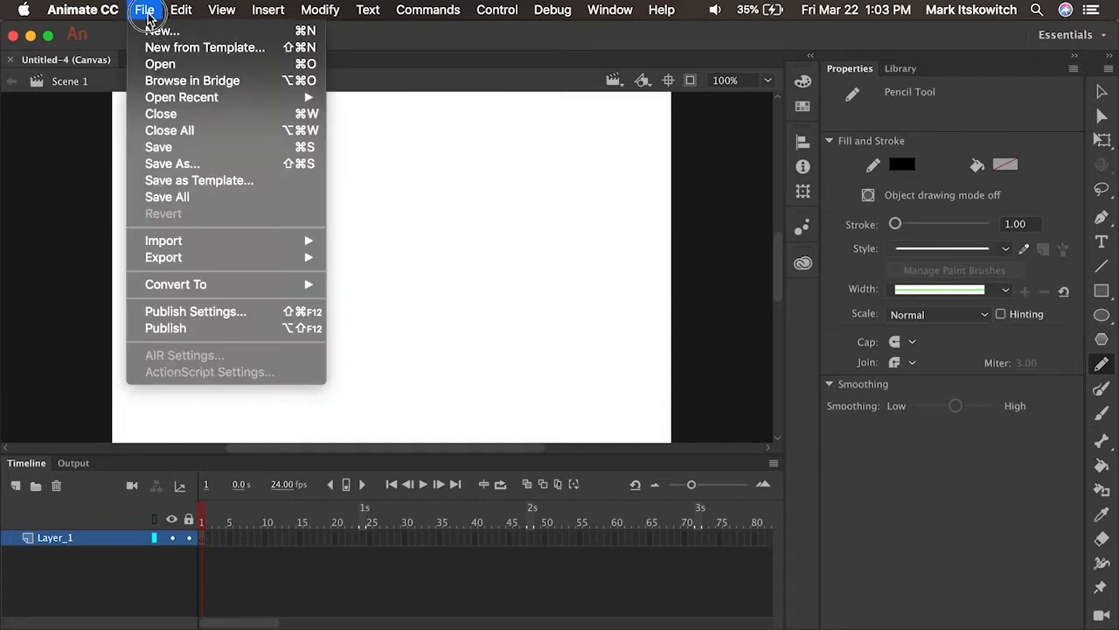
left_click(172, 65)
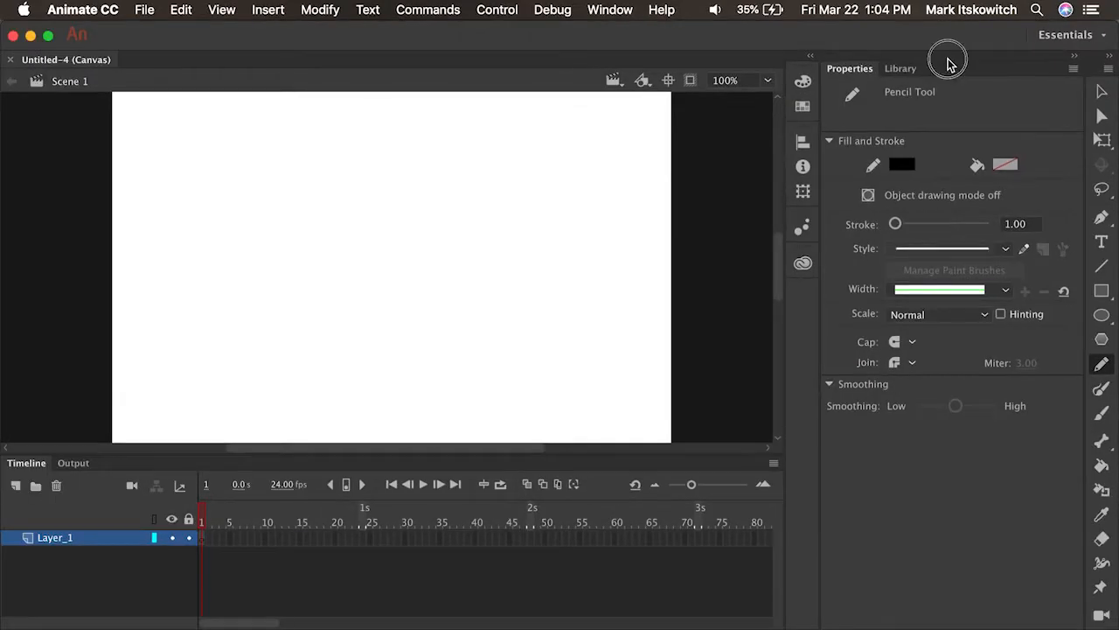
- Dock the whole Properties and Tools panel group on the opposite side of the stage, and narrow Tools to two columns
left_click_drag(950, 64, 6, 172)
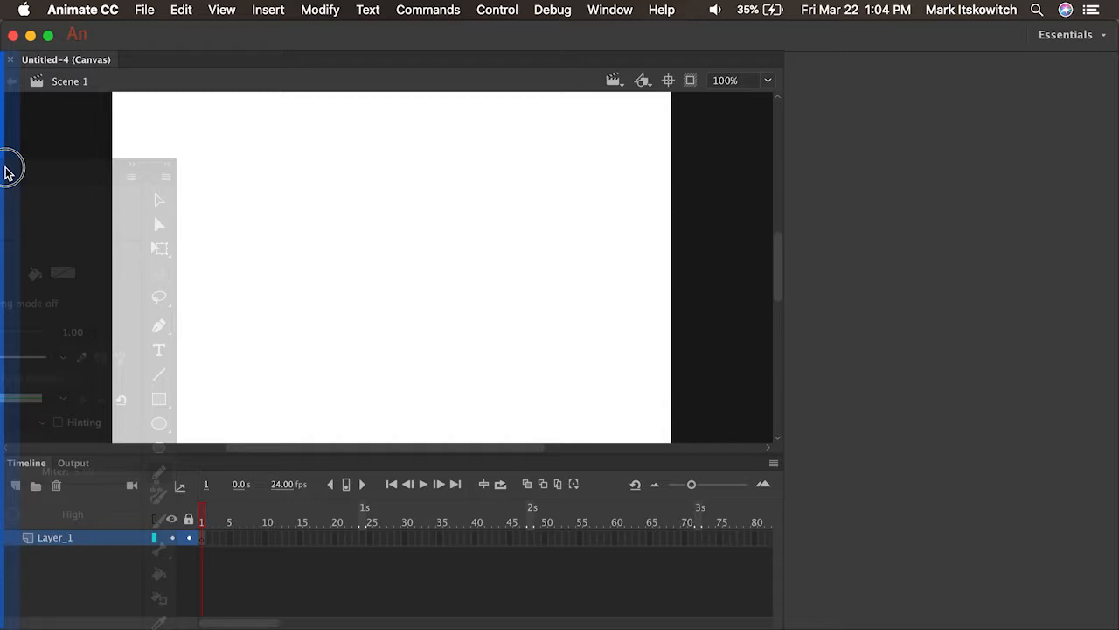
left_click_drag(6, 171, 5, 166)
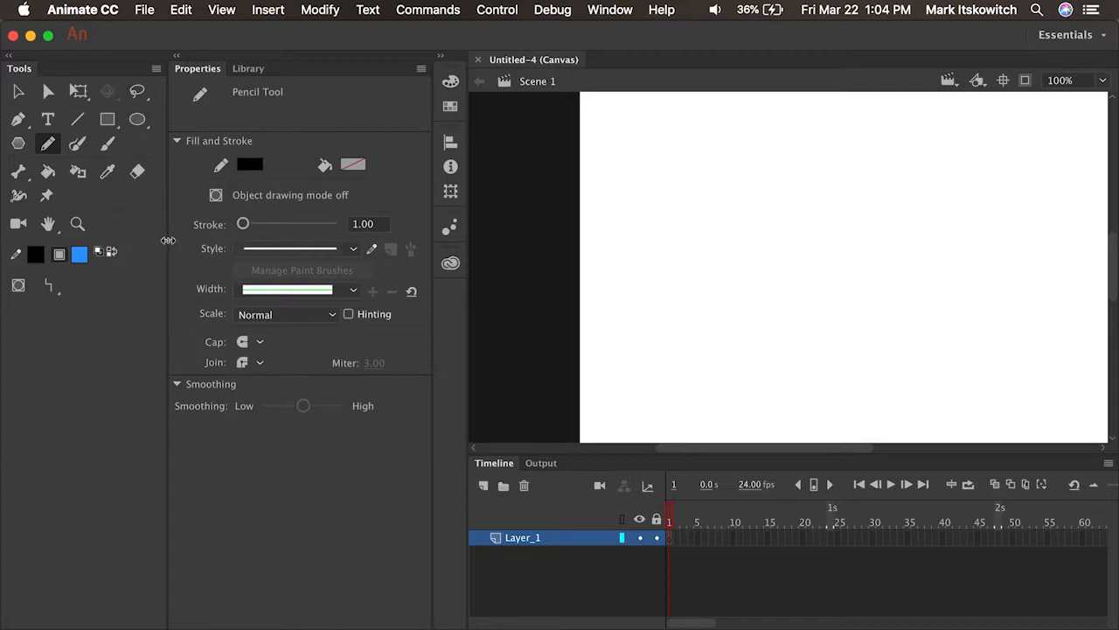
left_click_drag(167, 241, 72, 247)
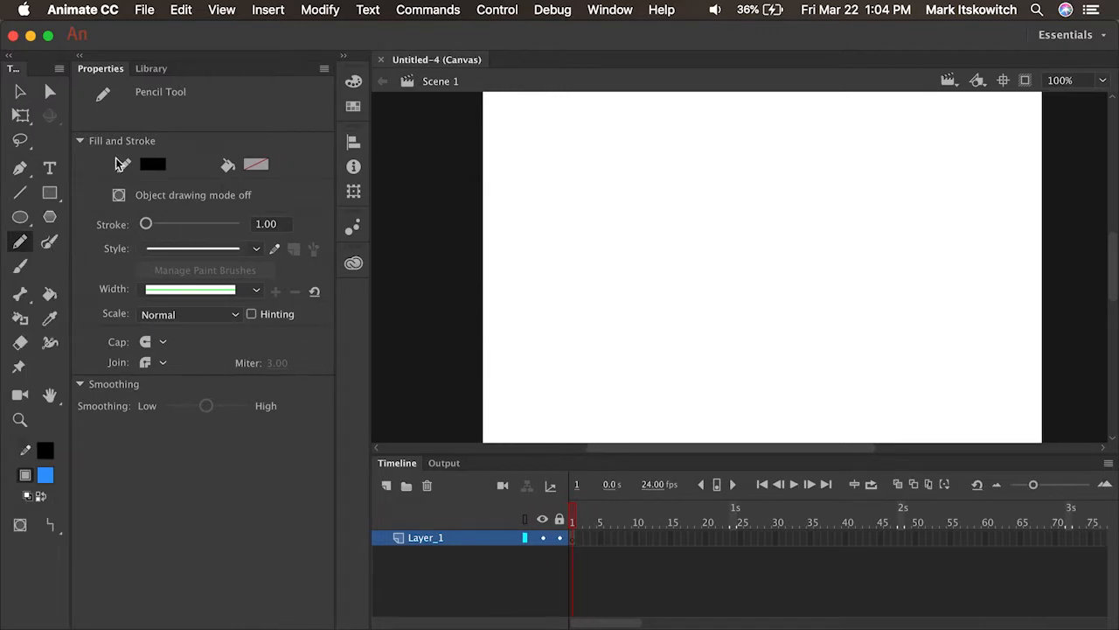
left_click(145, 14)
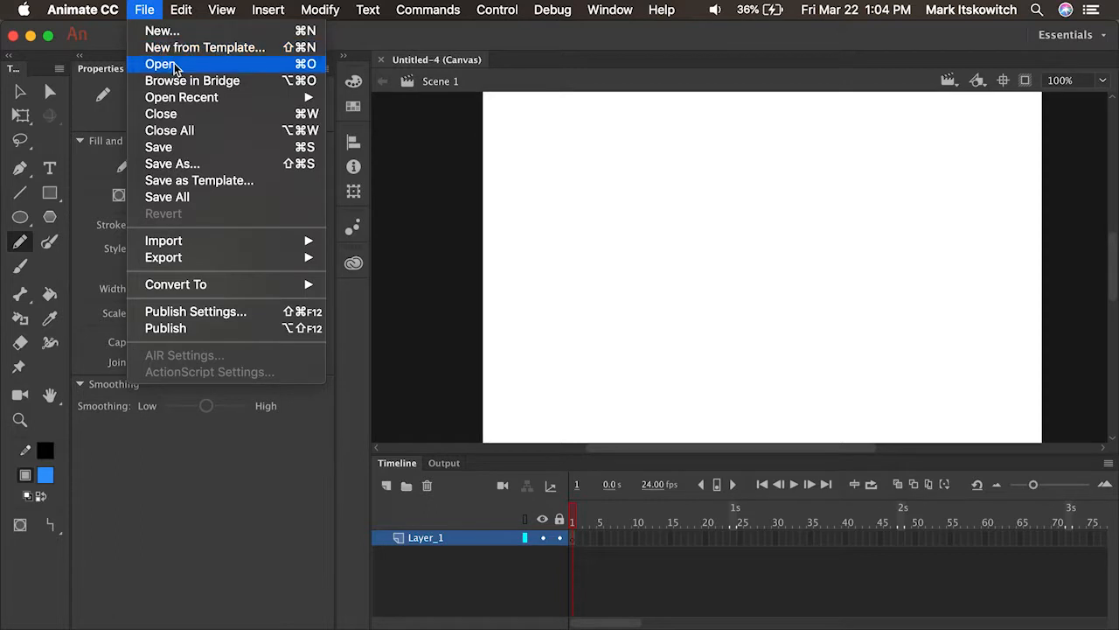
left_click(117, 124)
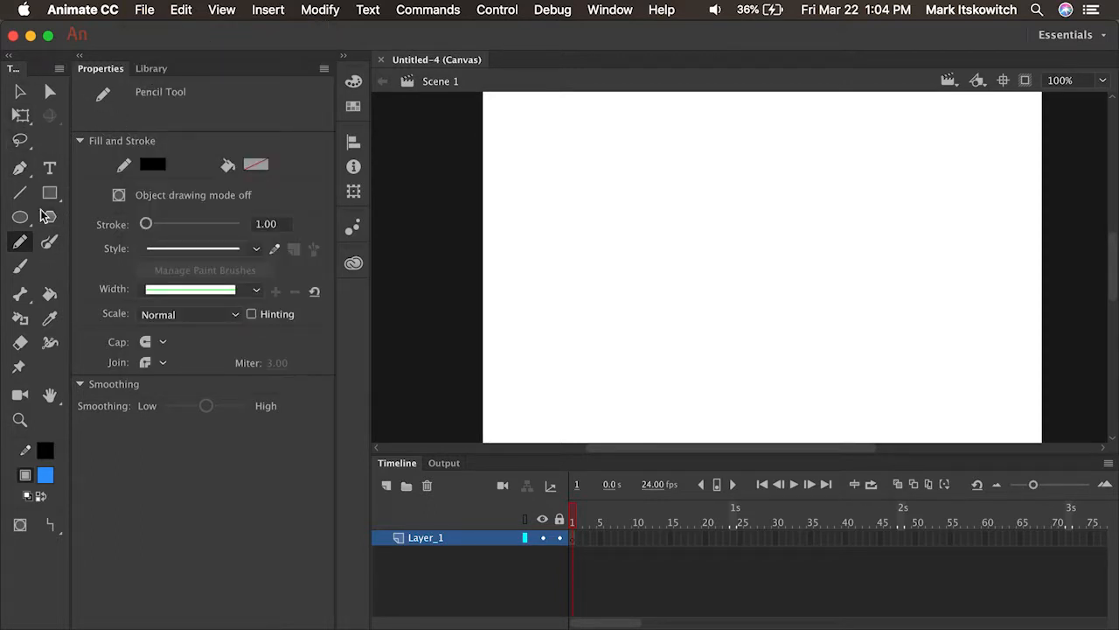
- Draw a wavy freehand line across the stage with the Pencil tool, and undo it
mouse_move(582, 259)
left_mouse_down()
mouse_move(624, 210)
mouse_move(751, 272)
mouse_move(823, 276)
left_mouse_up()
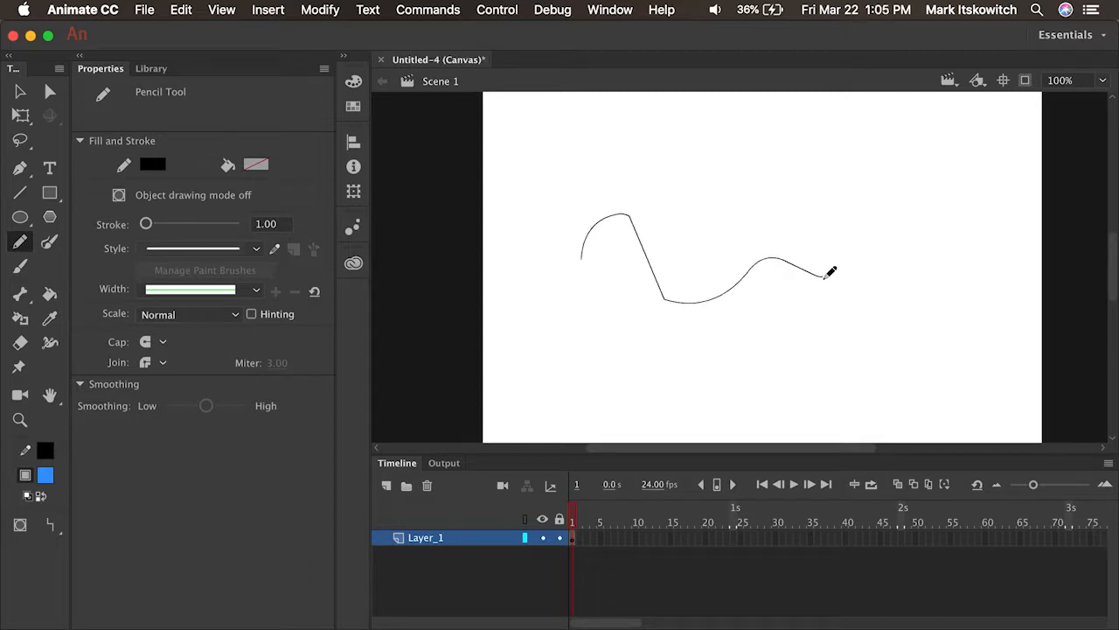
key("super+z")
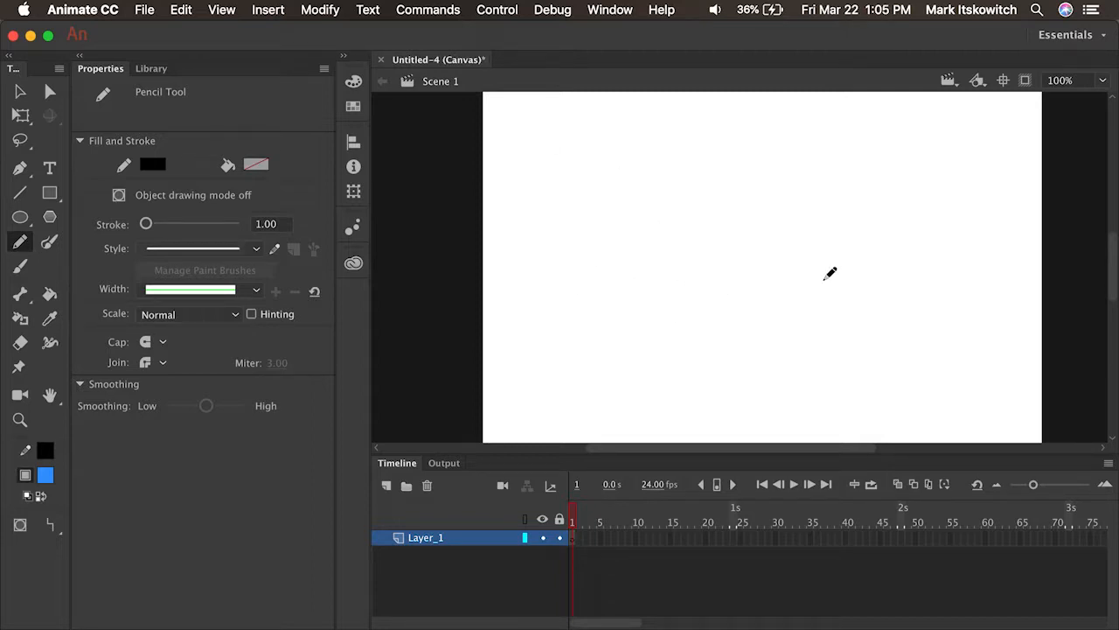
- Save the current panel layout as a new workspace named My New Space
left_click(612, 10)
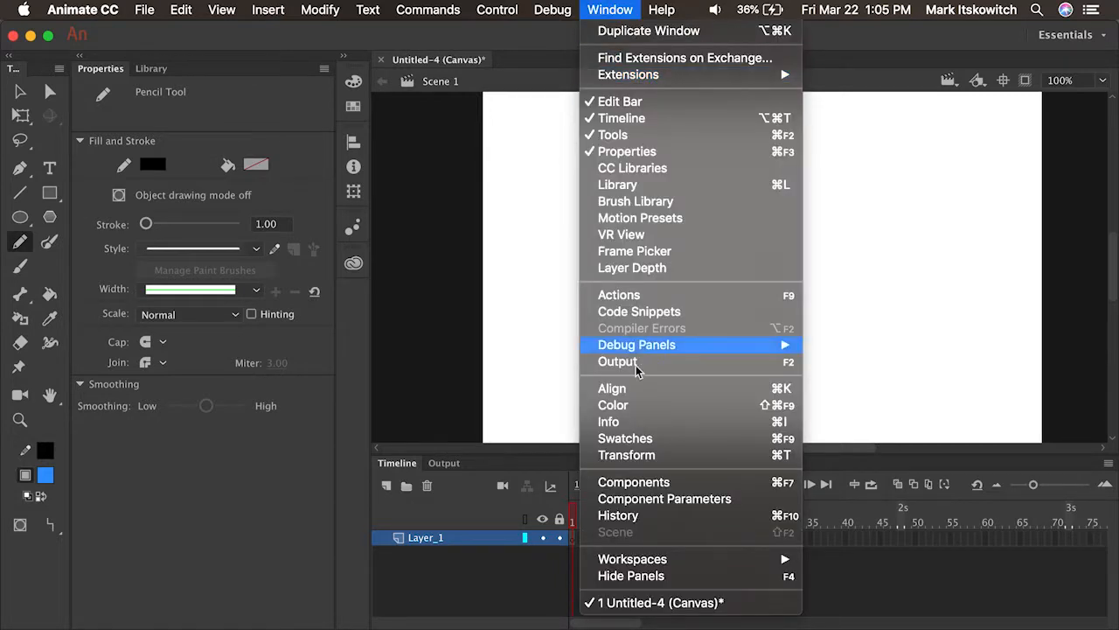
mouse_move(645, 560)
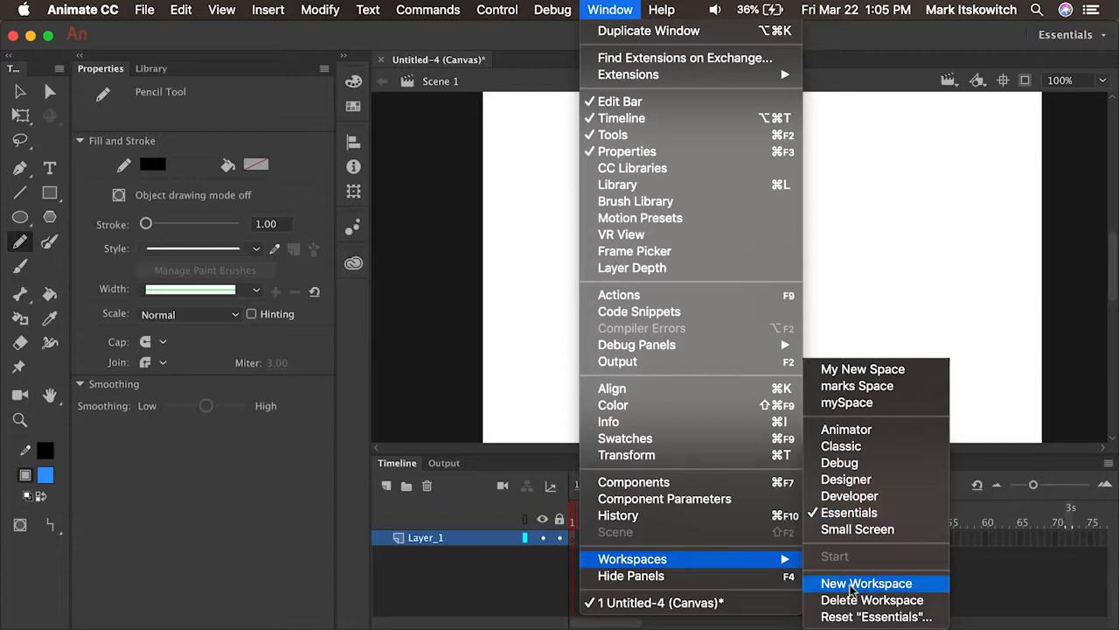
left_click(850, 591)
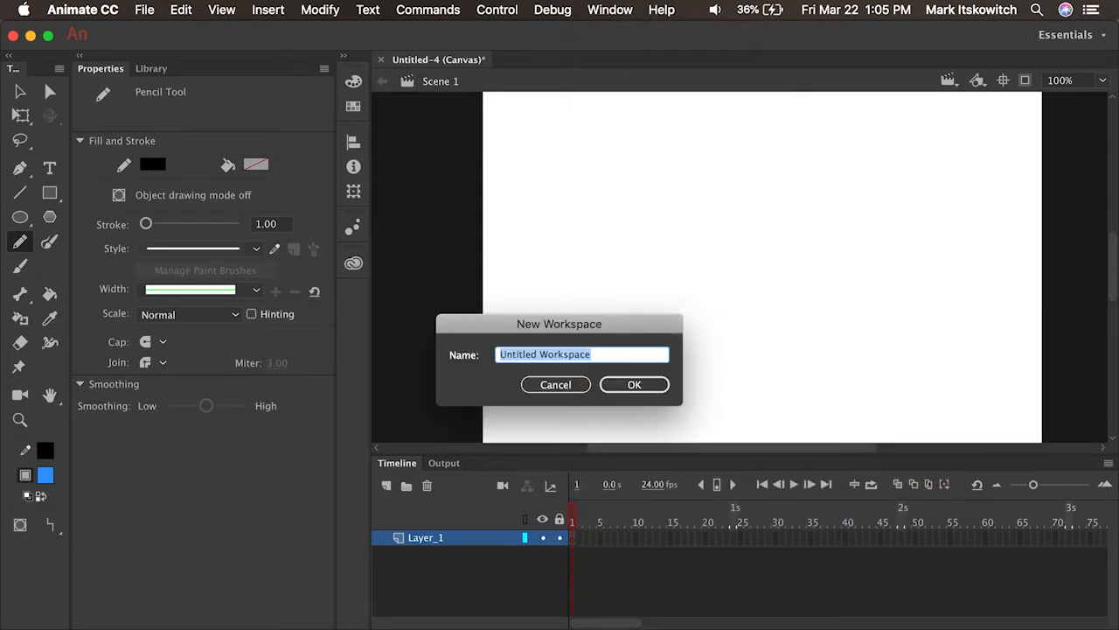
type("M")
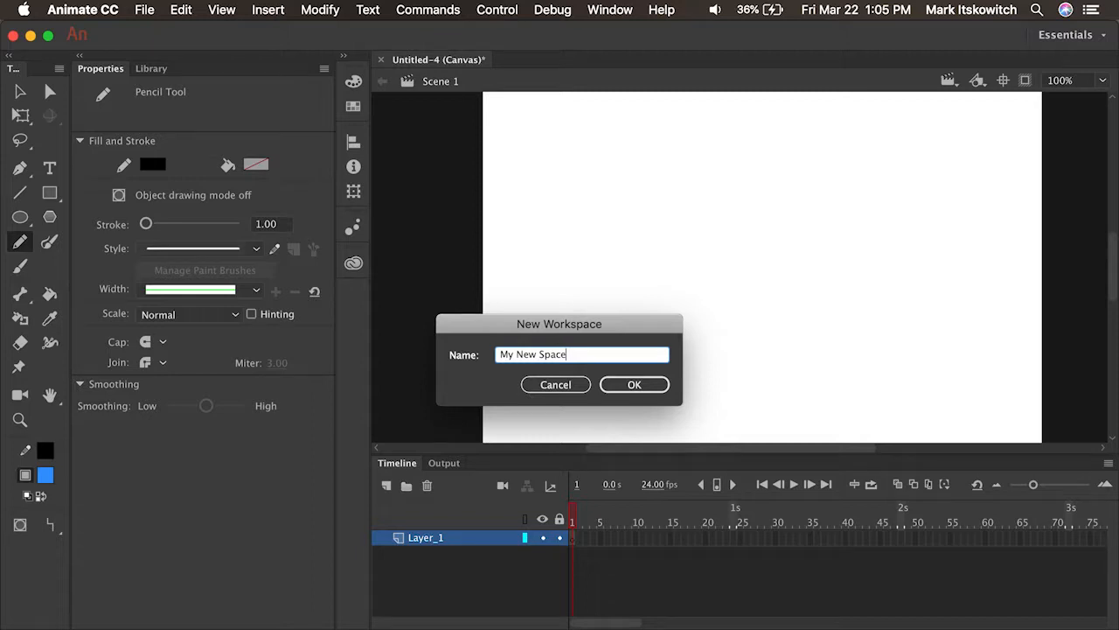
type("y New Space")
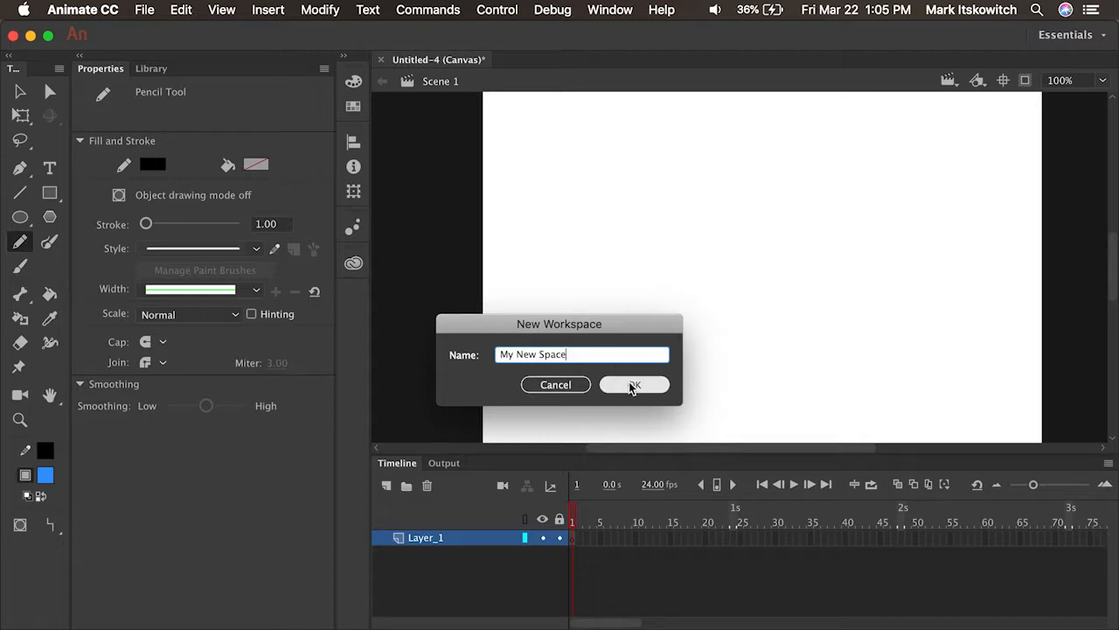
left_click(634, 385)
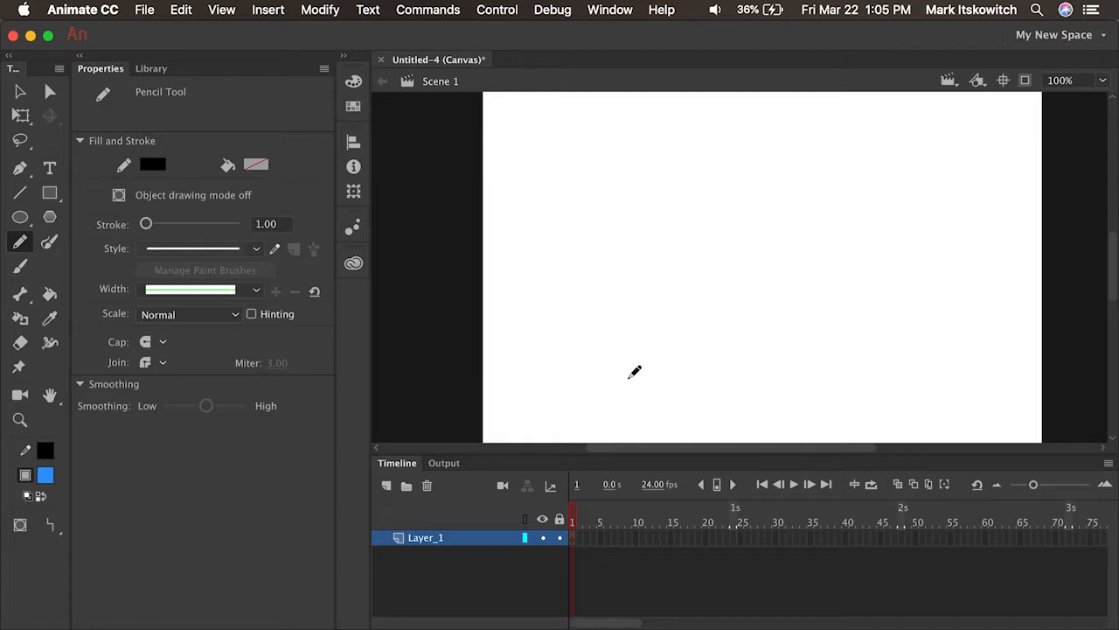
- Switch to the Essentials workspace, and return to the saved My New Space workspace
left_click(612, 11)
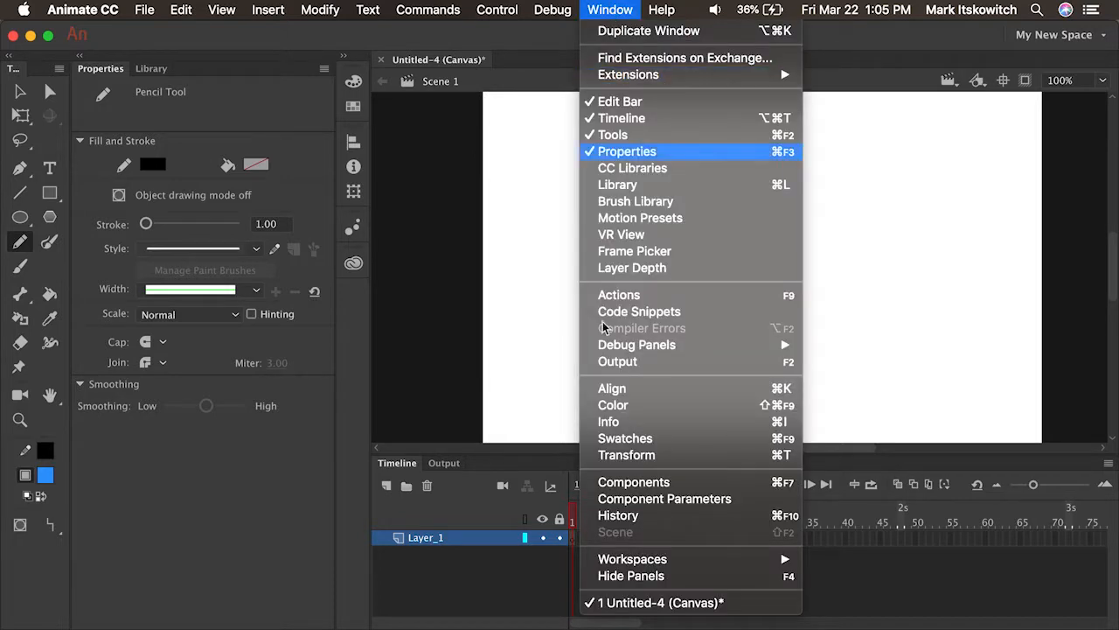
mouse_move(607, 559)
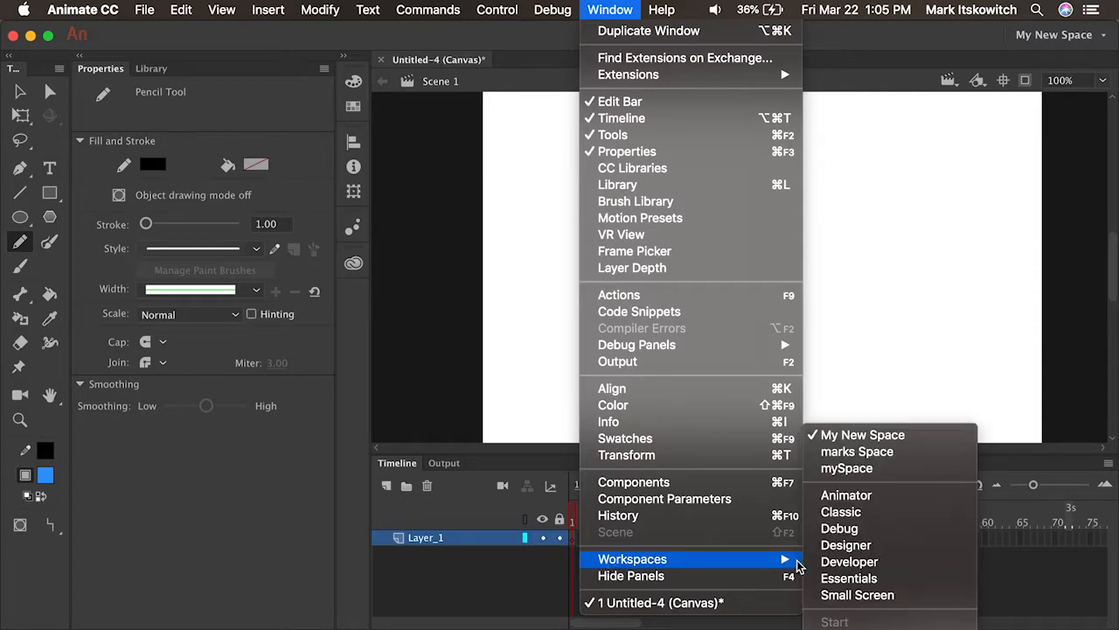
left_click(848, 578)
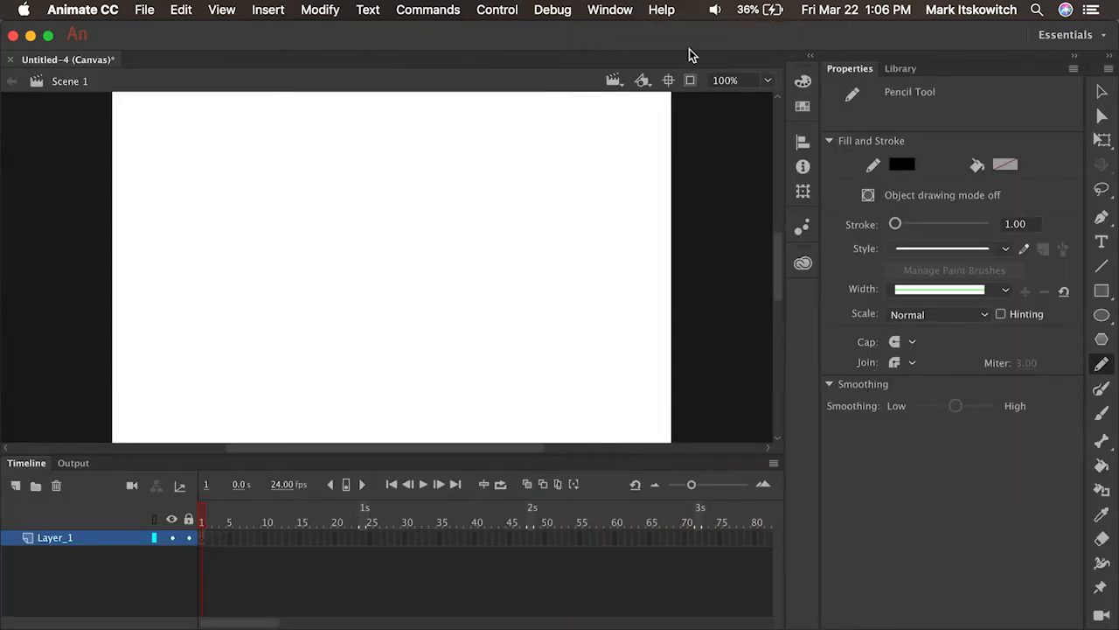
left_click(610, 14)
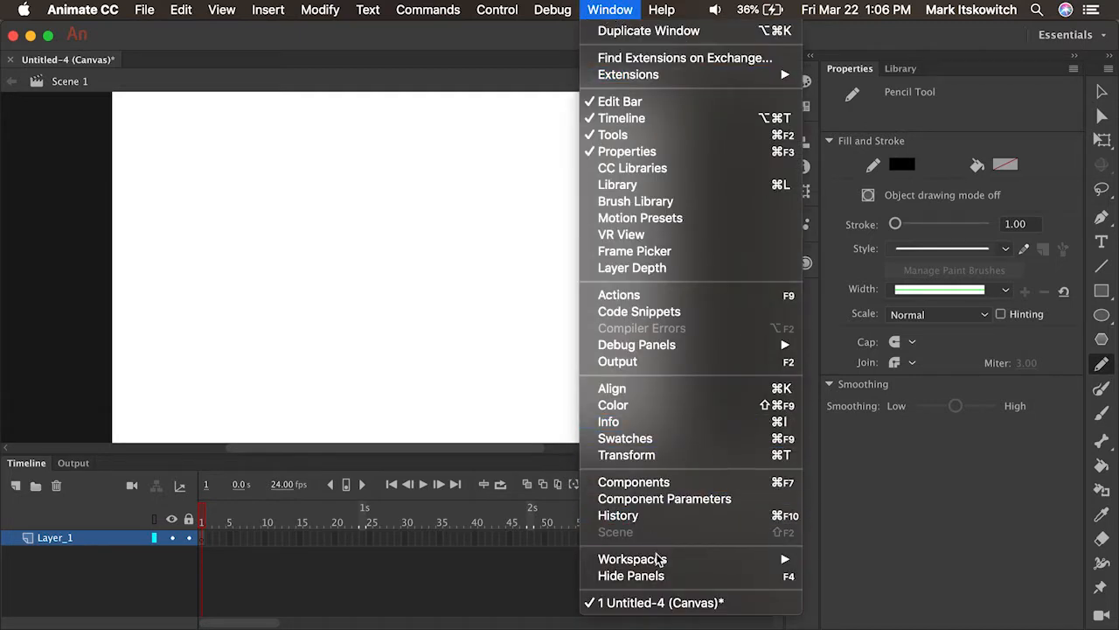
mouse_move(660, 564)
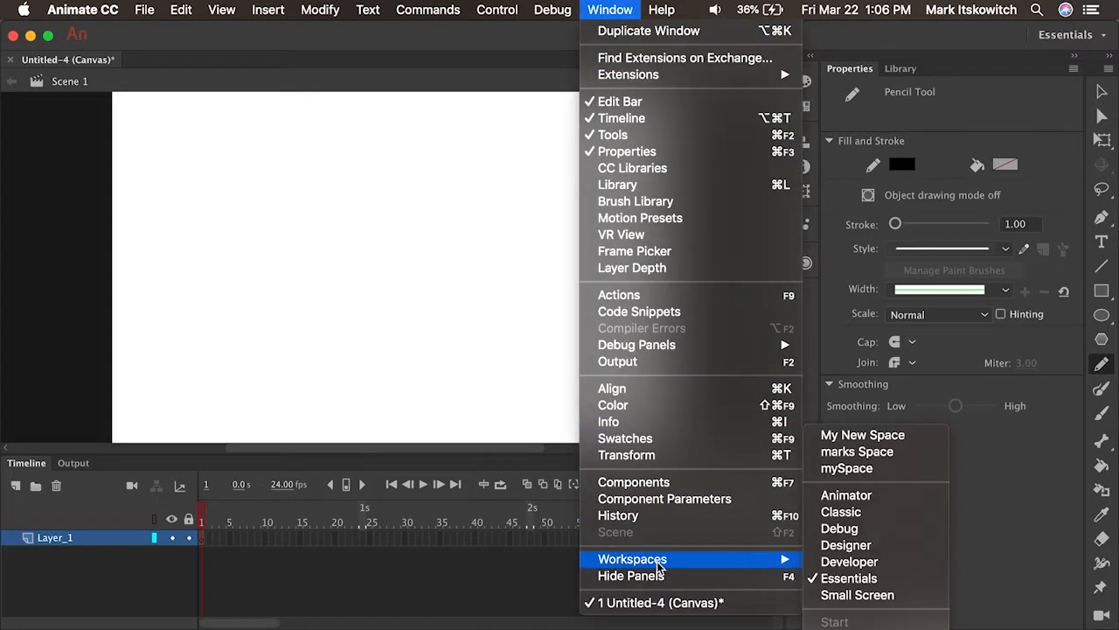
left_click(916, 437)
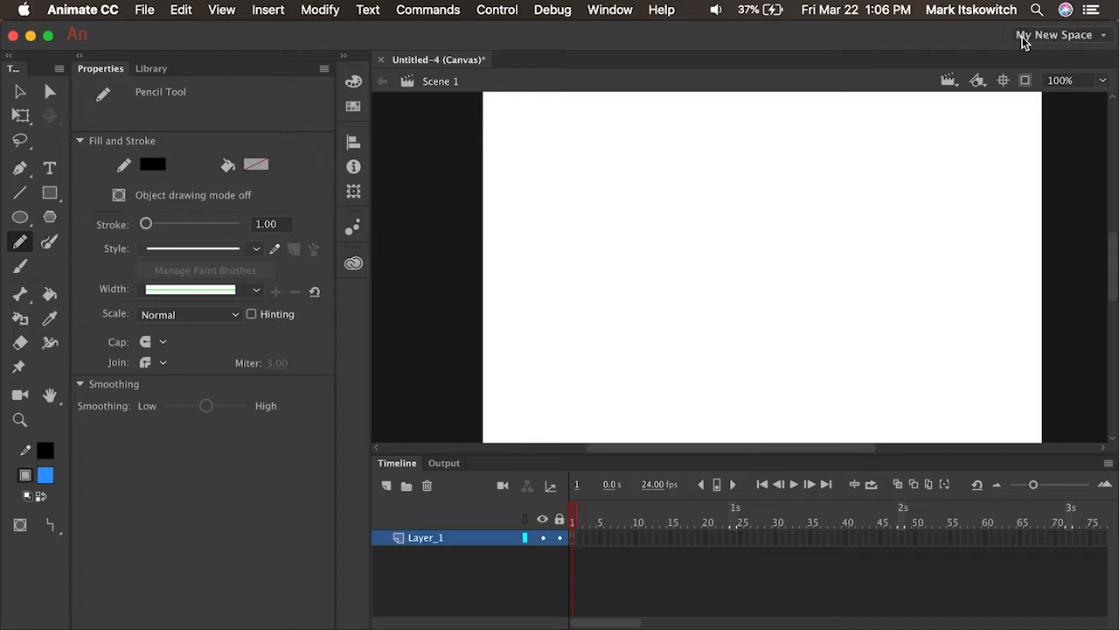
- Switch the panel layout to the Classic workspace, and change it to Essentials
left_click(1093, 37)
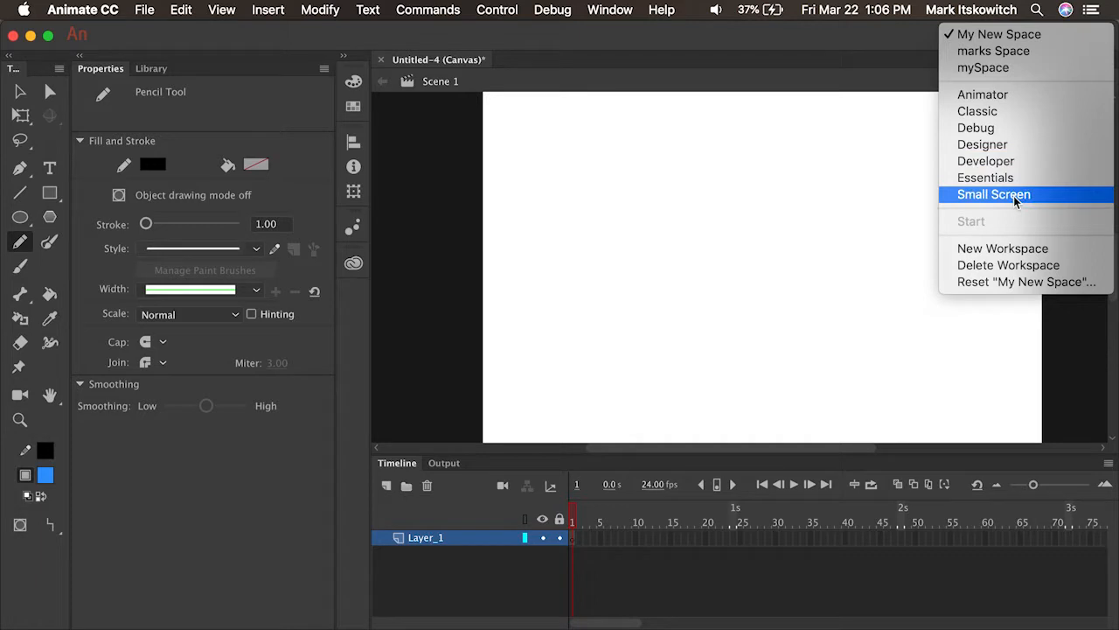
key("Escape")
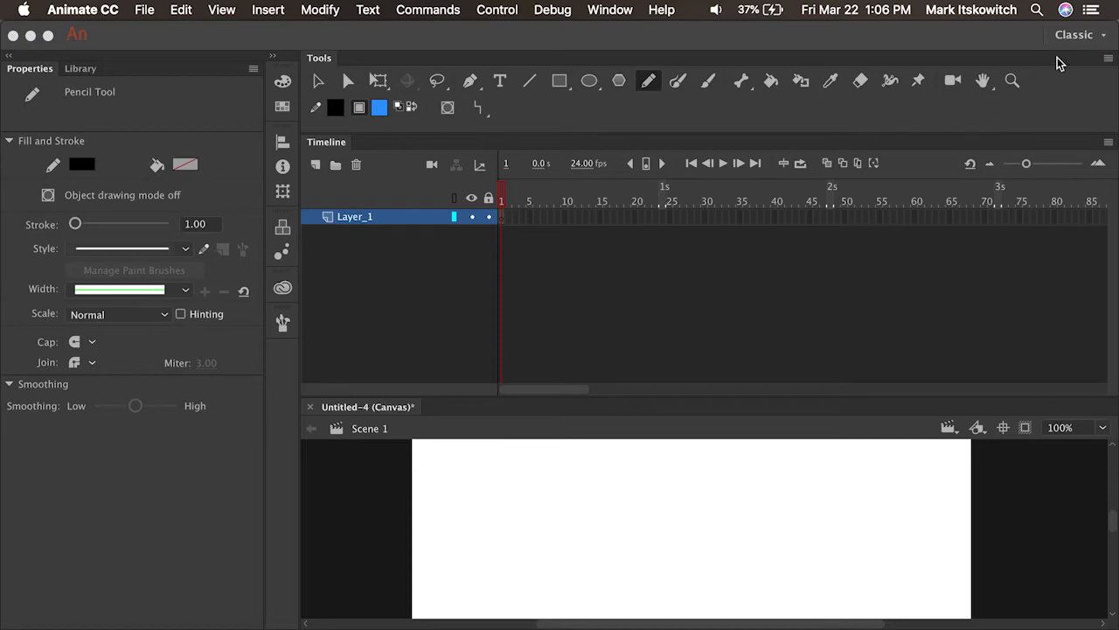
left_click(1080, 35)
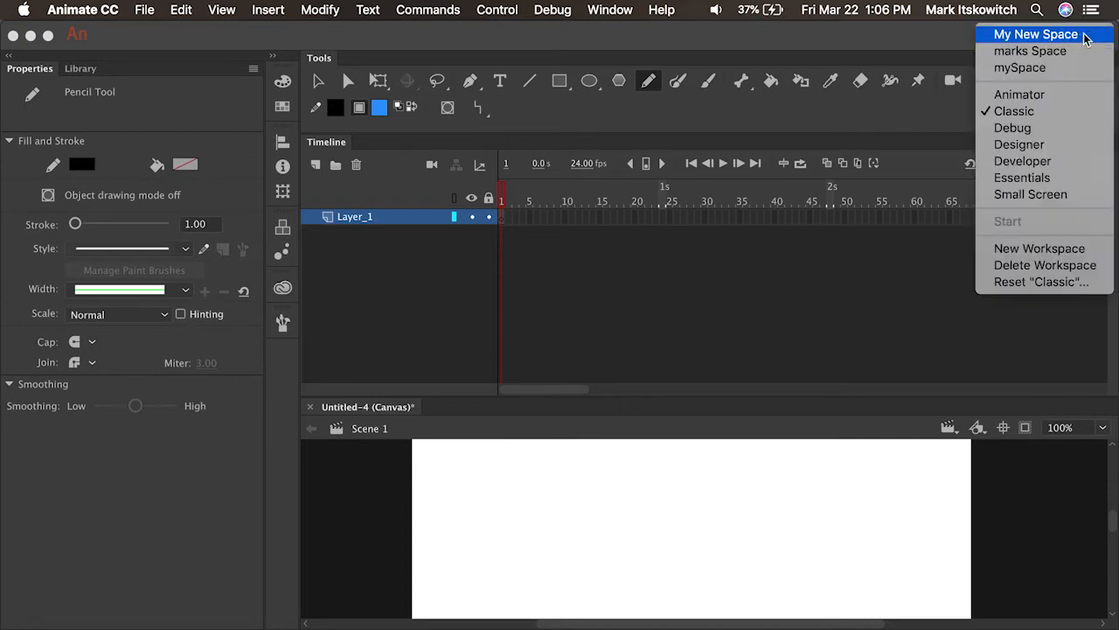
left_click(1021, 177)
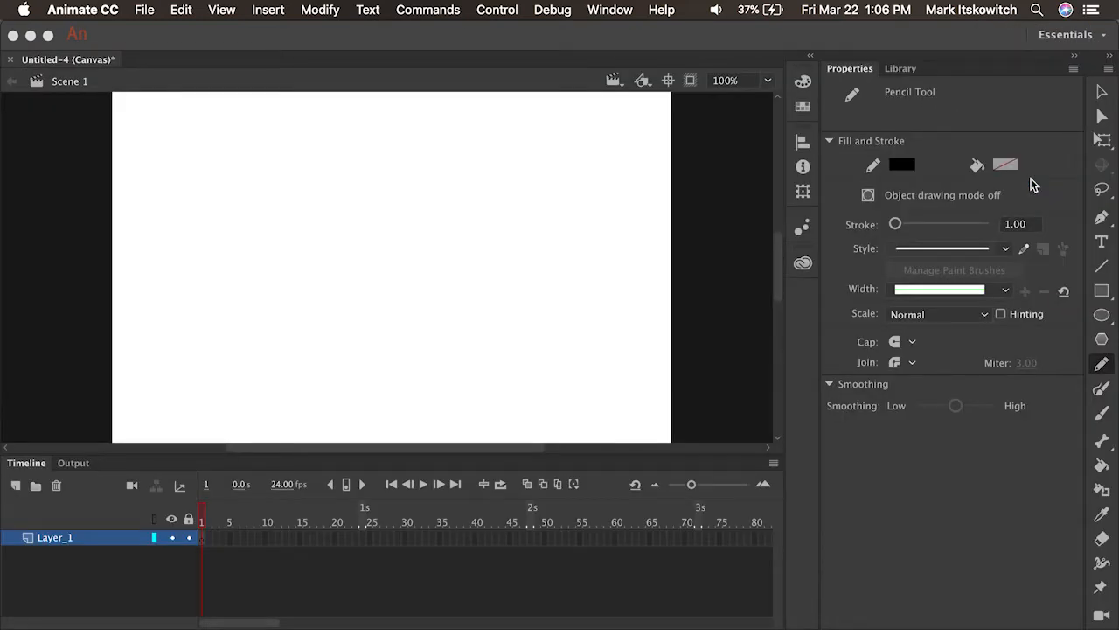
- Switch from the Essentials workspace back to the custom My New Space workspace
left_click(1081, 36)
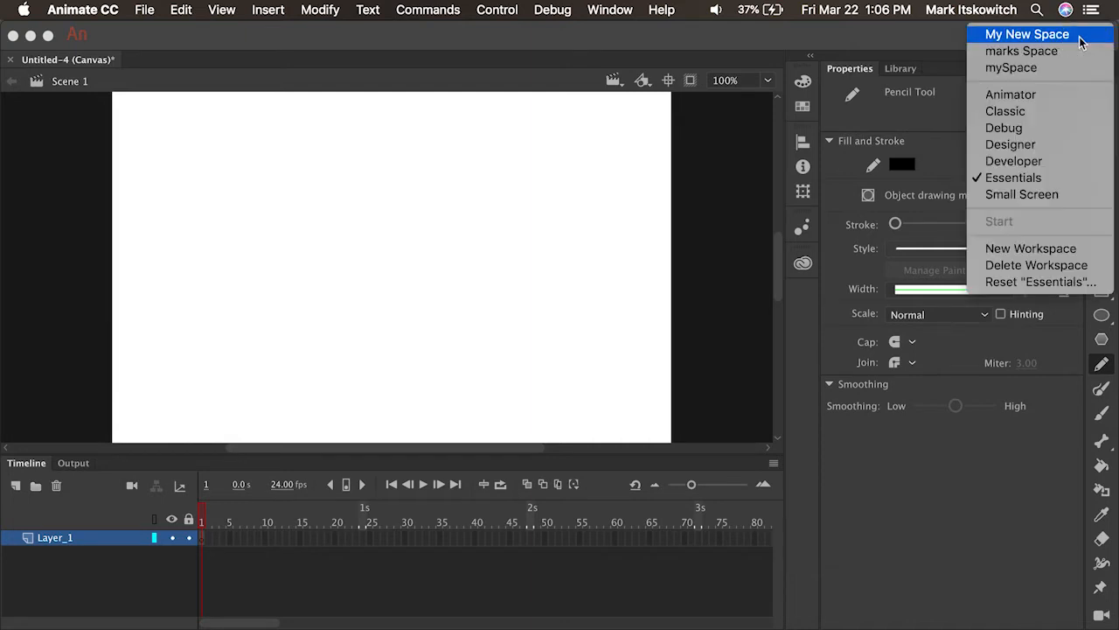
left_click(1029, 38)
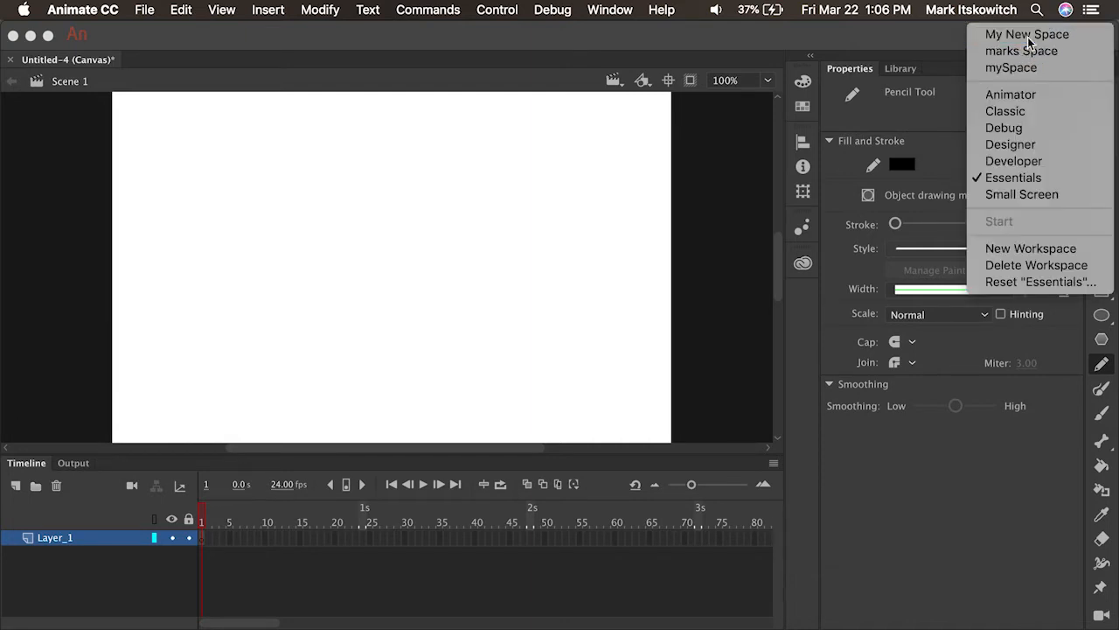